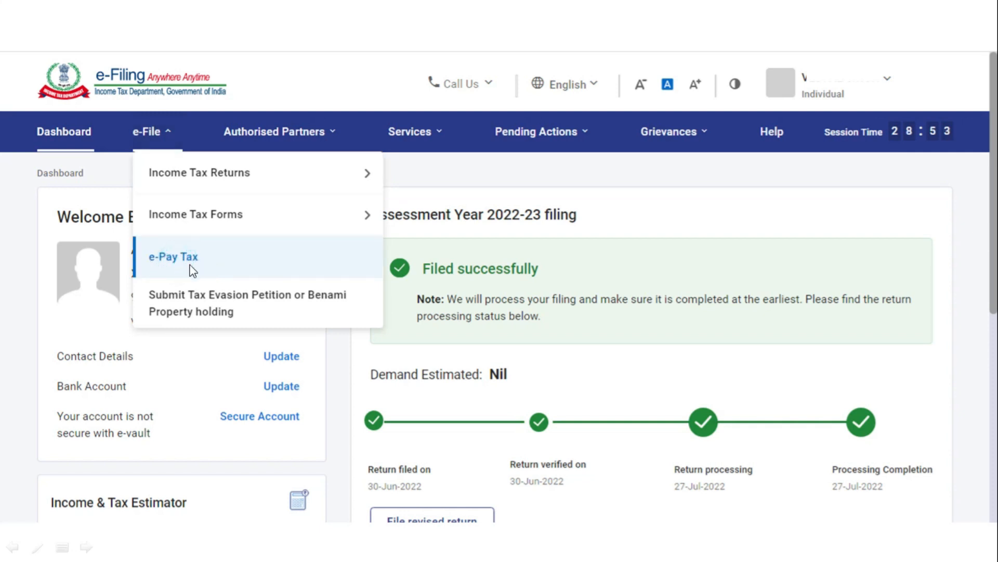
Step: Start a new e-Pay Tax payment of the type 26 QB (TDS on Sale of Property)
click(184, 265)
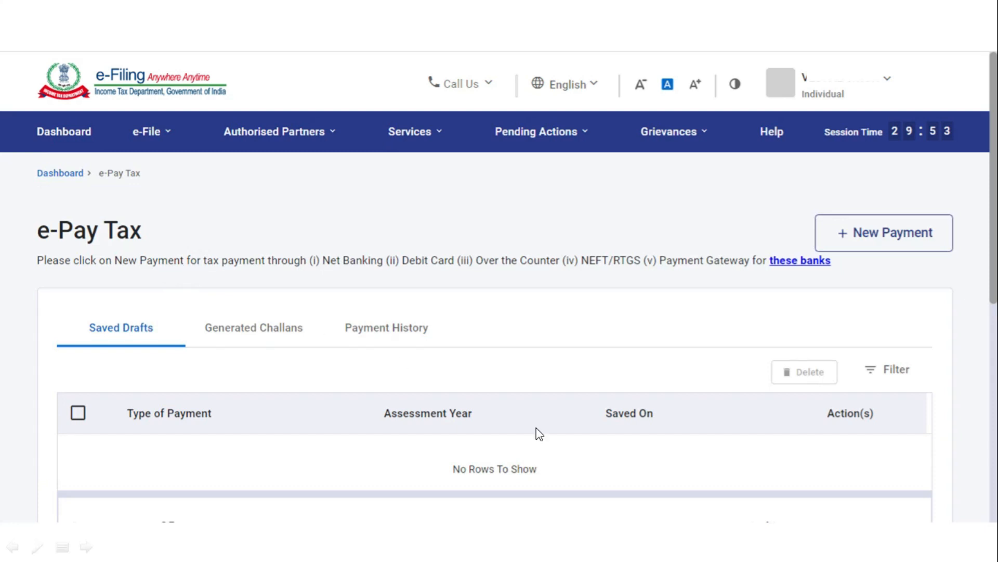
click(890, 242)
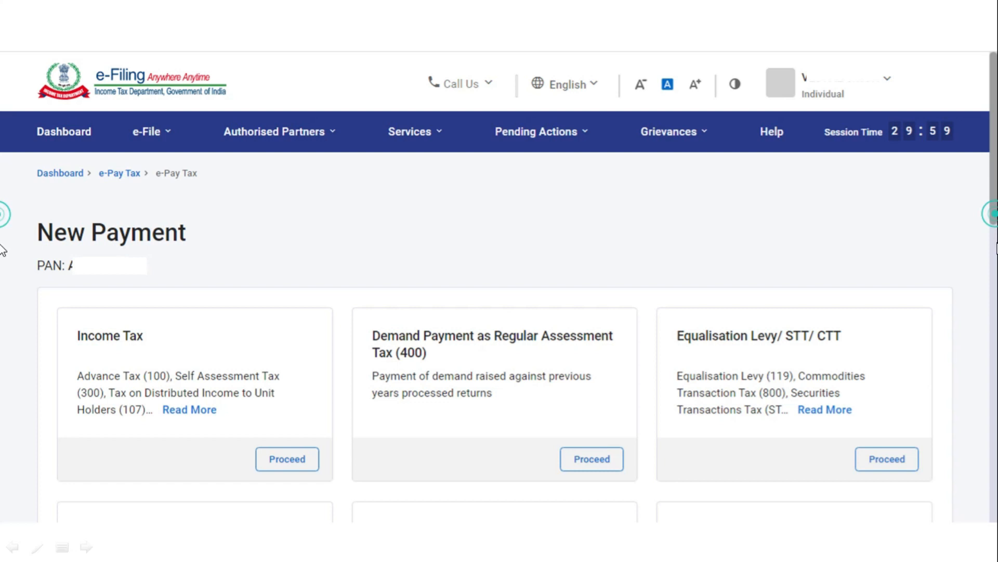
scroll(1, 247, down, 3)
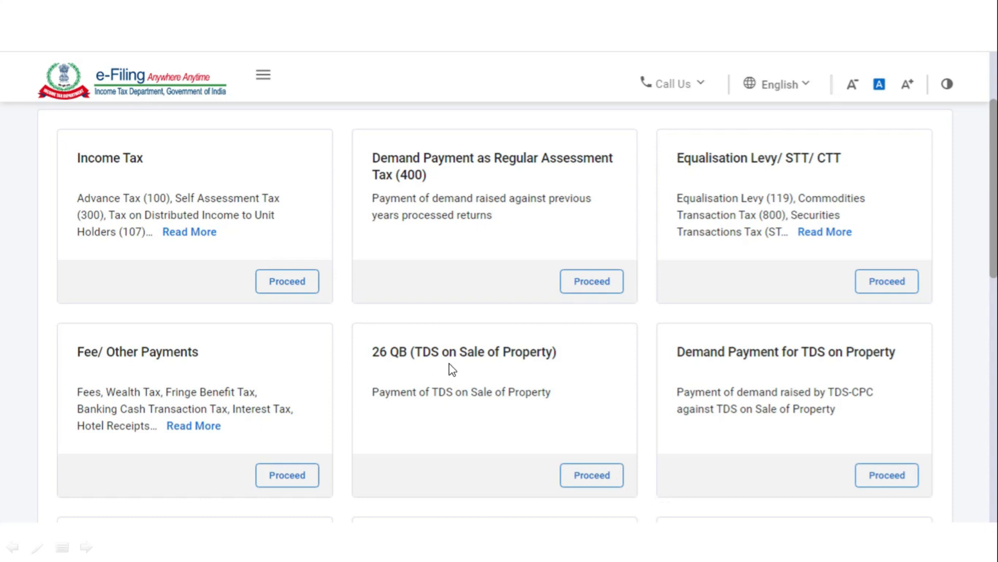
click(599, 482)
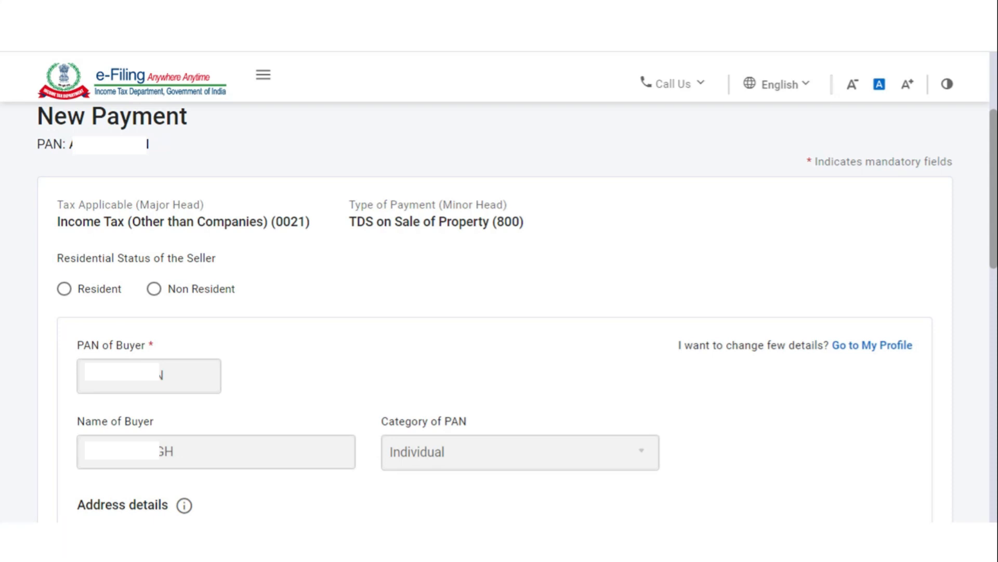
Step: Set the seller's residential status to Resident, answer No to more than one buyer, and continue to the seller details
click(66, 290)
scroll(415, 488, down, 7)
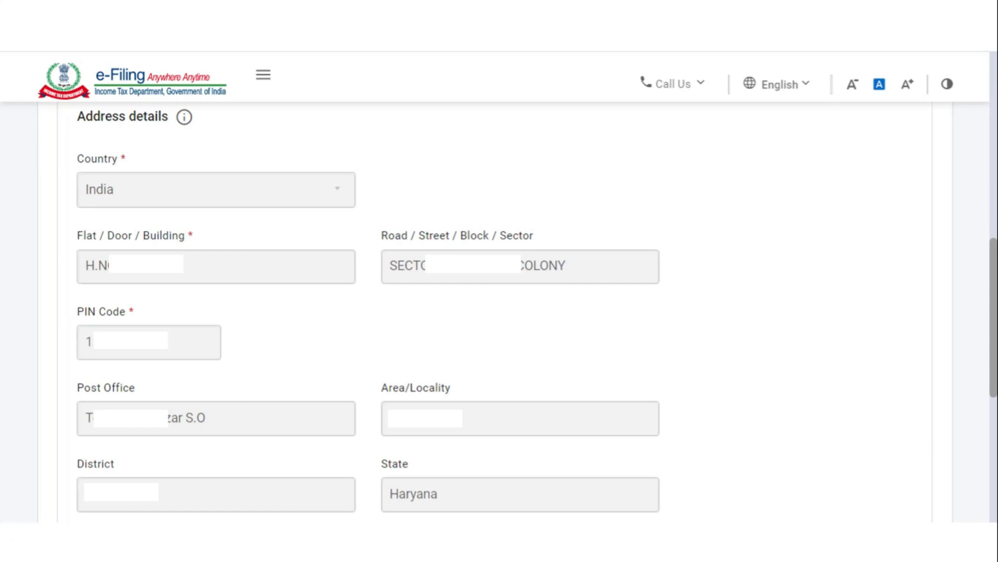
scroll(325, 411, down, 5)
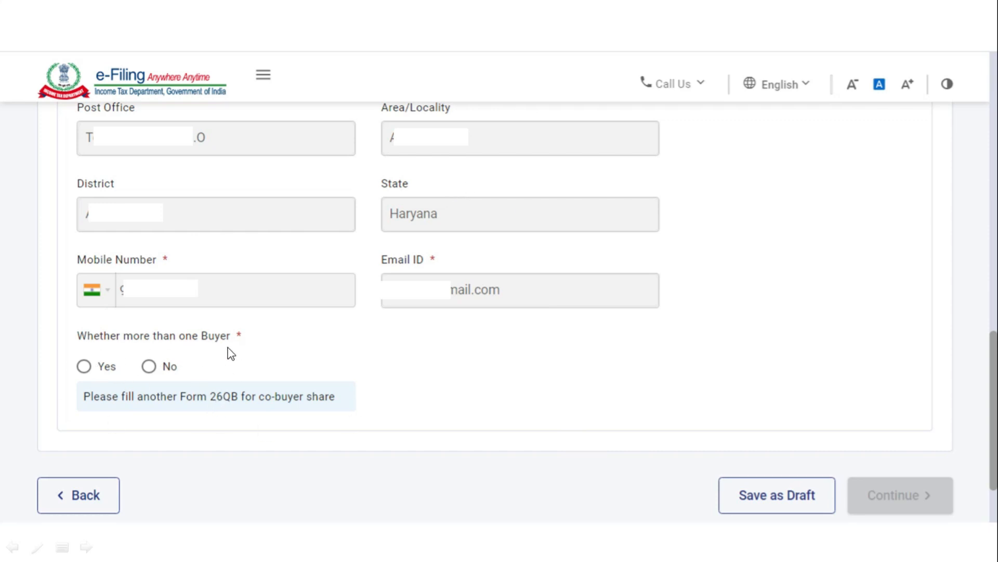
click(152, 367)
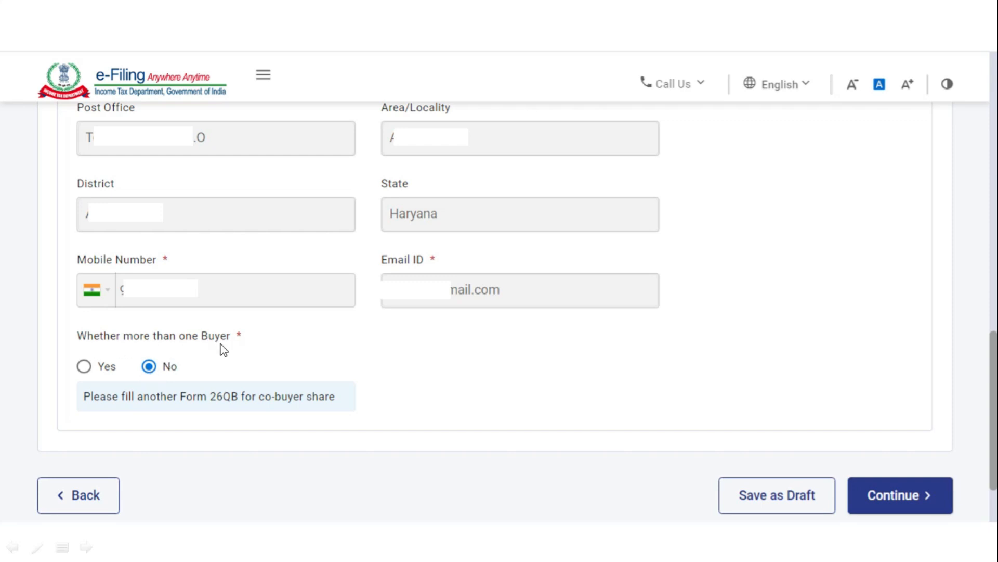
click(919, 494)
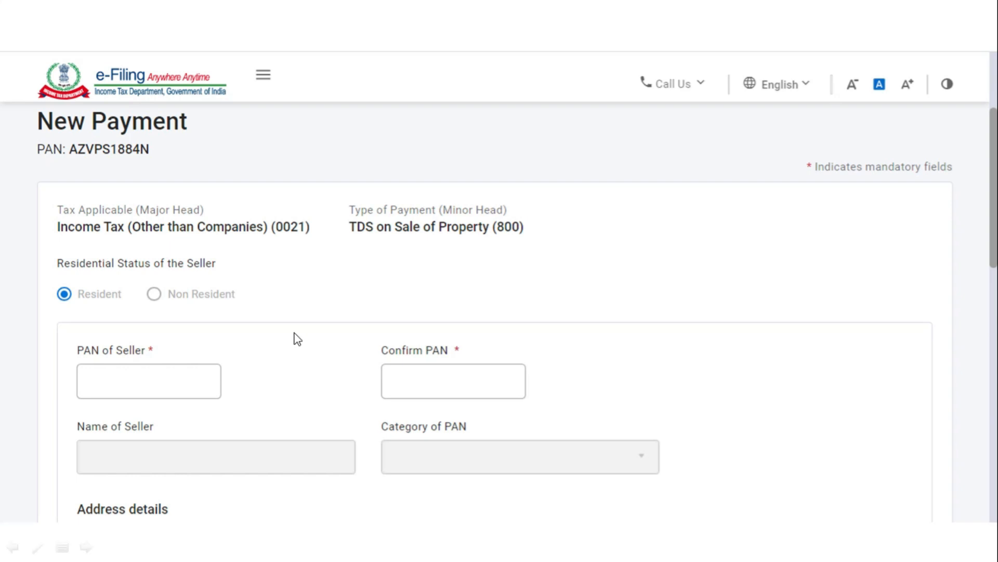
Step: Enter and confirm the seller's PAN, fill in the seller's address and contact details, answer No to more than one seller, and continue
click(179, 394)
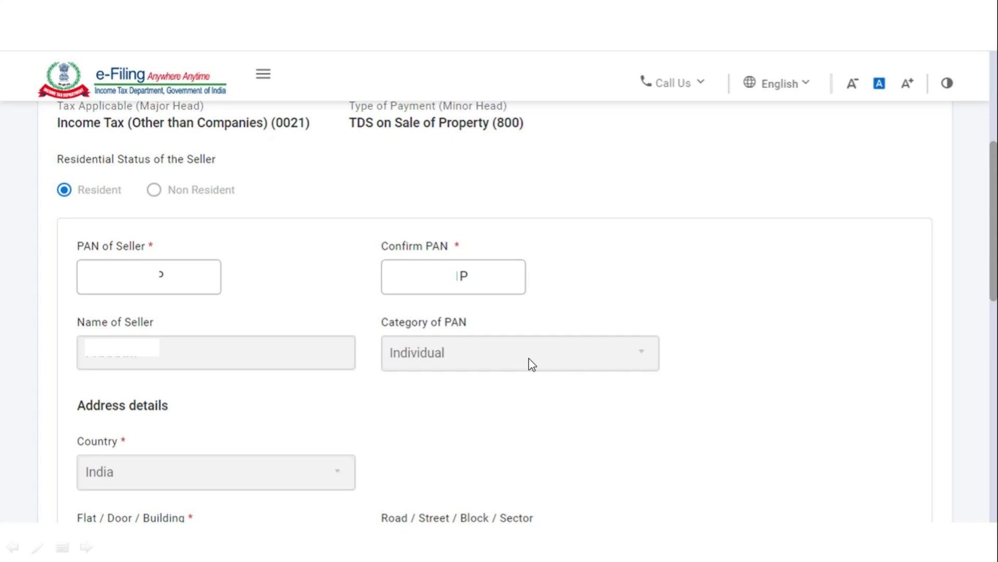
scroll(602, 379, down, 5)
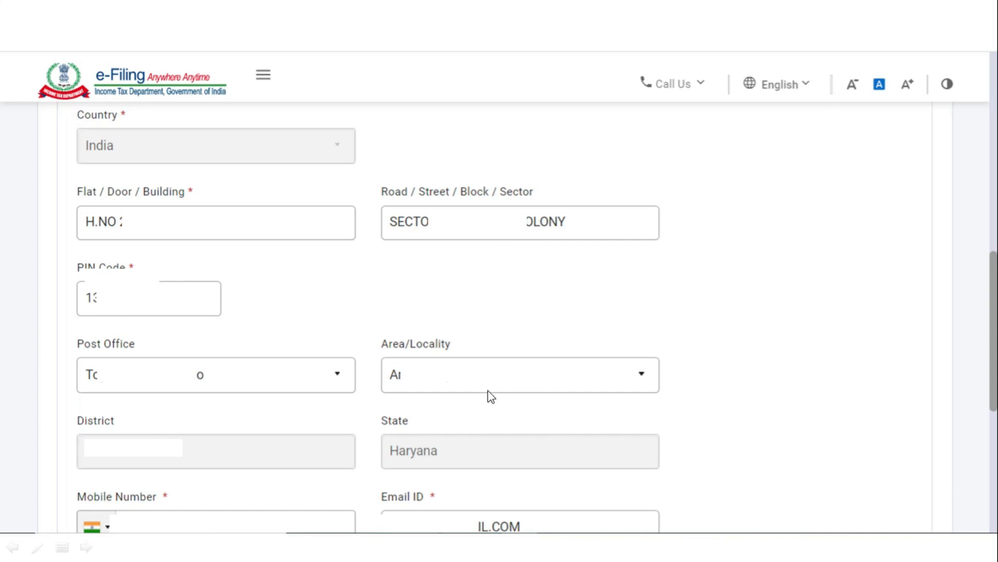
scroll(621, 438, down, 4)
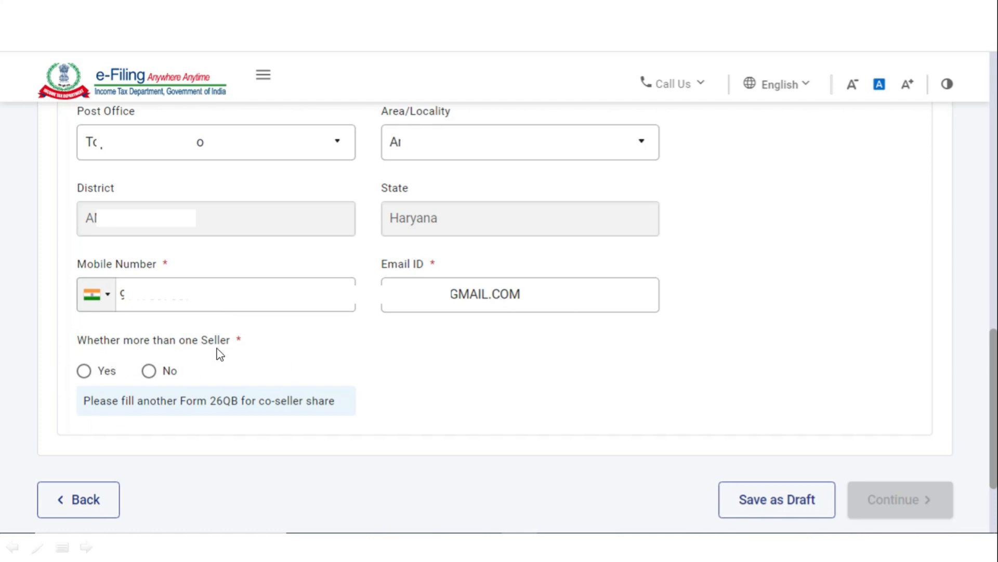
click(149, 371)
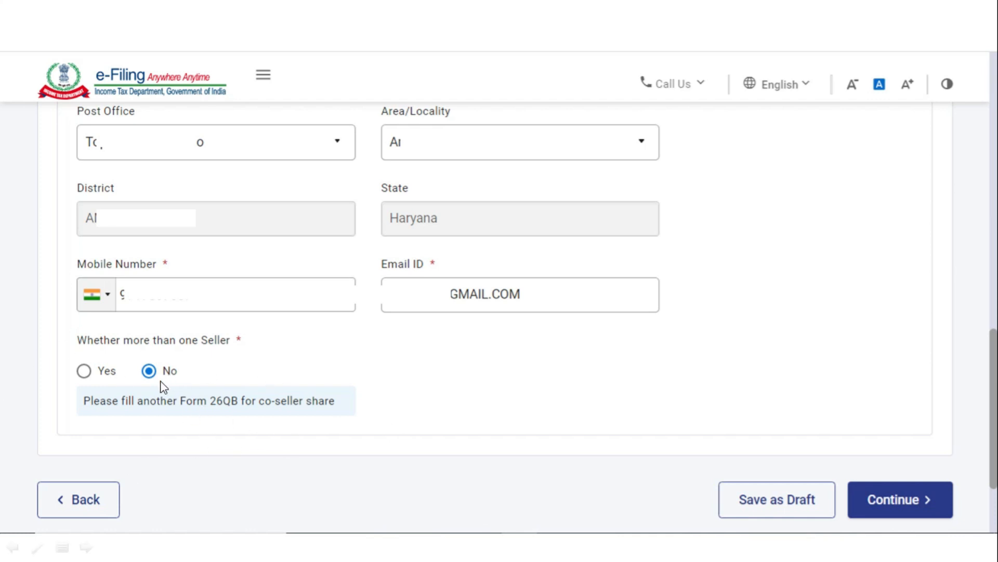
click(923, 501)
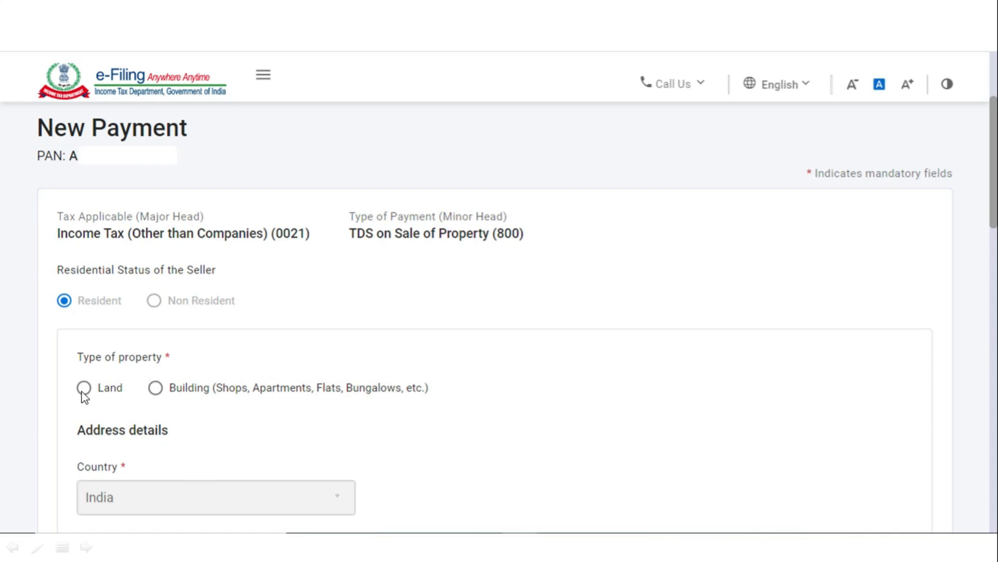
Step: Set the property type to Building (Shops, Apartments, Flats, Bungalows, etc.) and fill in the property's address details
click(157, 394)
click(367, 427)
scroll(369, 426, down, 6)
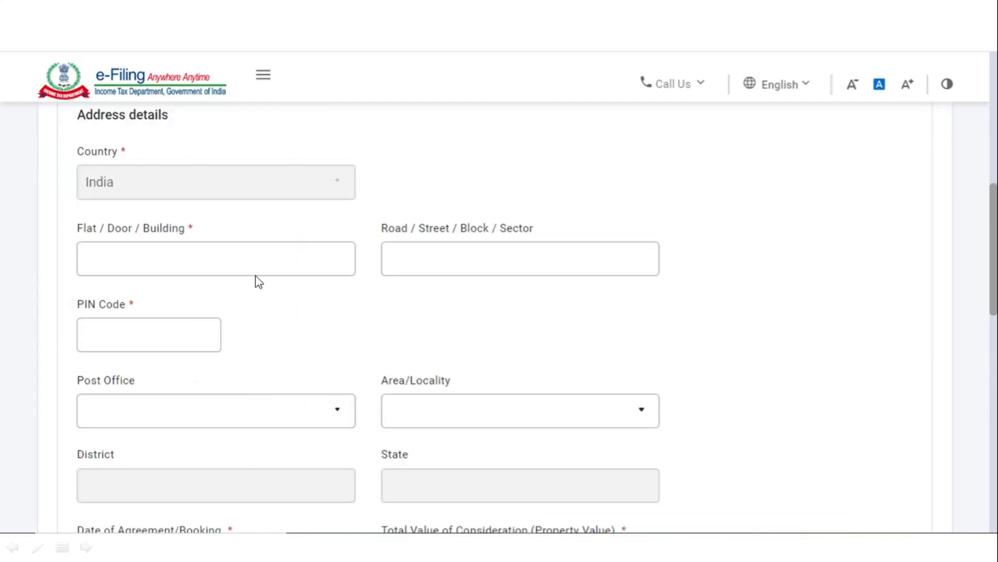
click(255, 258)
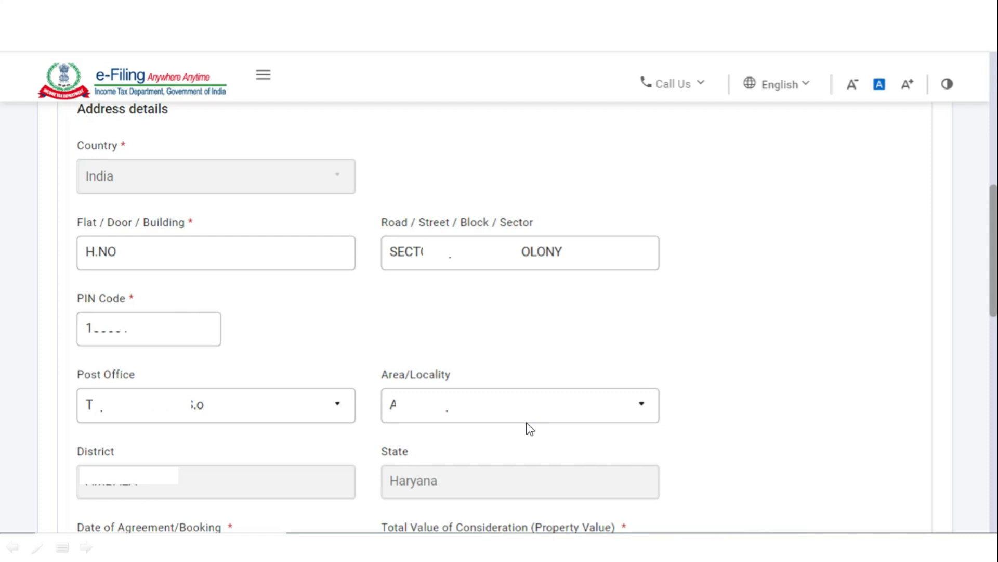
Step: Enter agreement date 27-Nov-2022, payment and deduction dates 29-Nov-2022, property, stamp duty and paid amounts 70,00,000, Lumpsum payment and TDS 70,000, and continue
scroll(533, 418, down, 7)
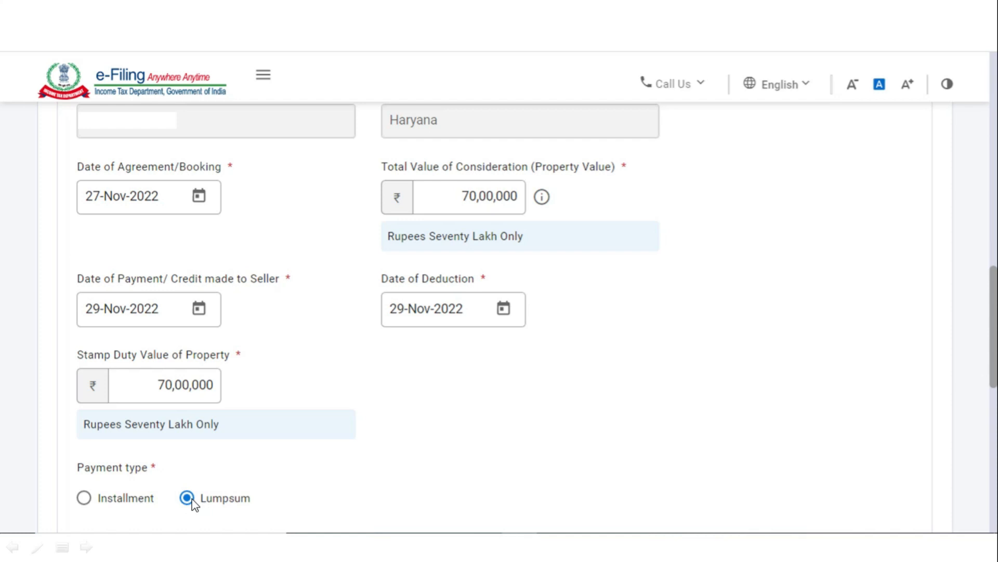
scroll(189, 500, down, 7)
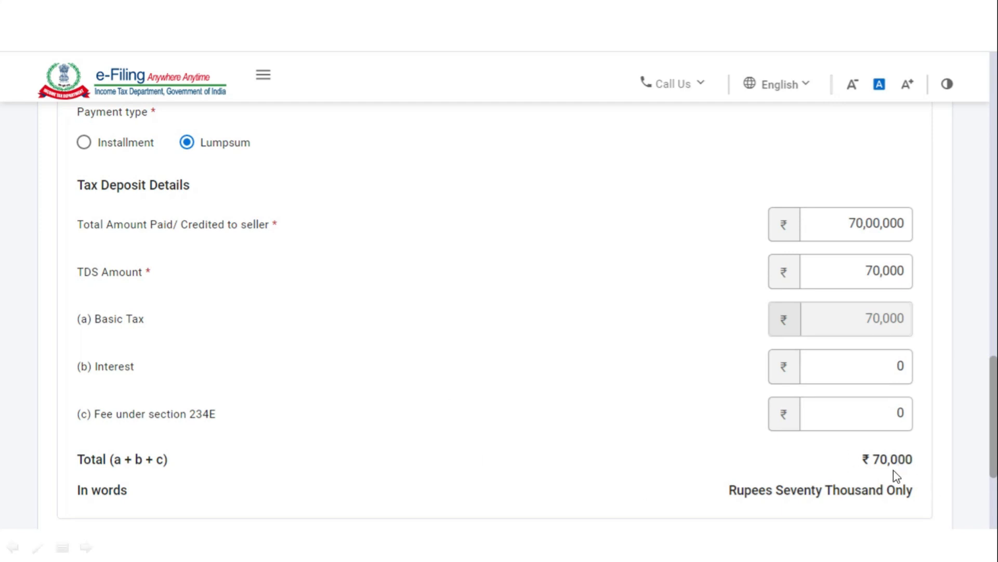
scroll(897, 472, down, 2)
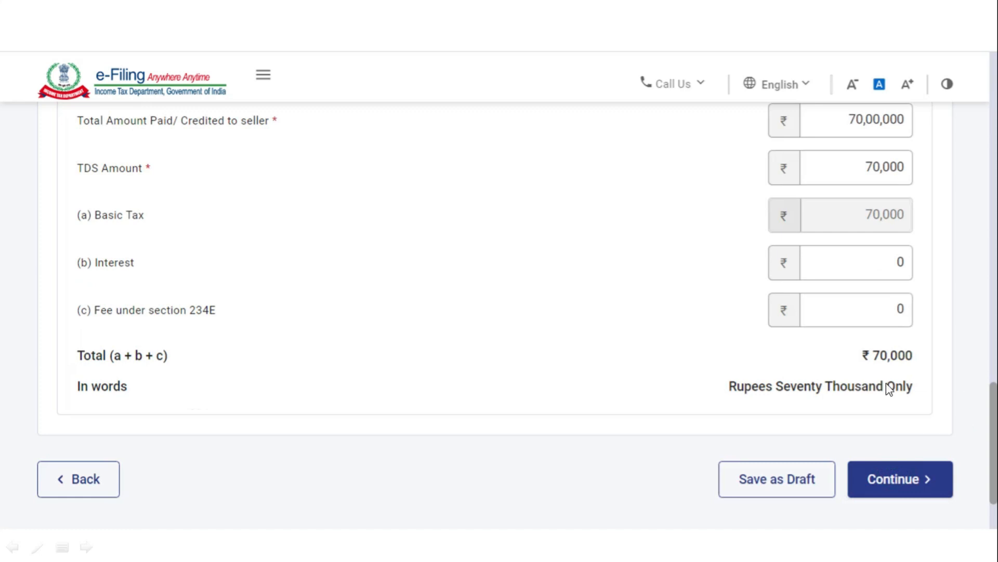
click(916, 485)
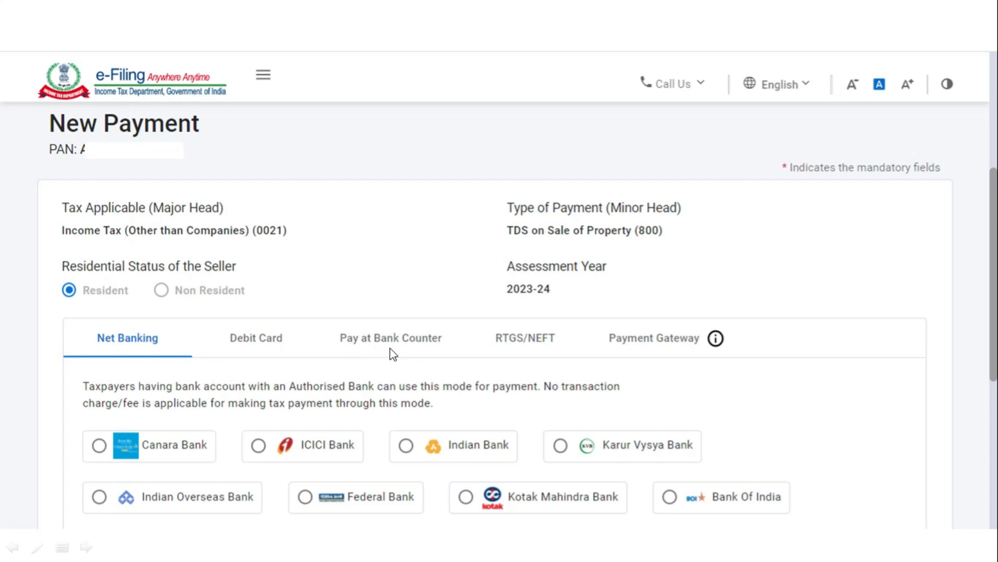
Step: Choose Payment Gateway as the payment mode with Federal Bank as the gateway, and continue to the preview
click(650, 339)
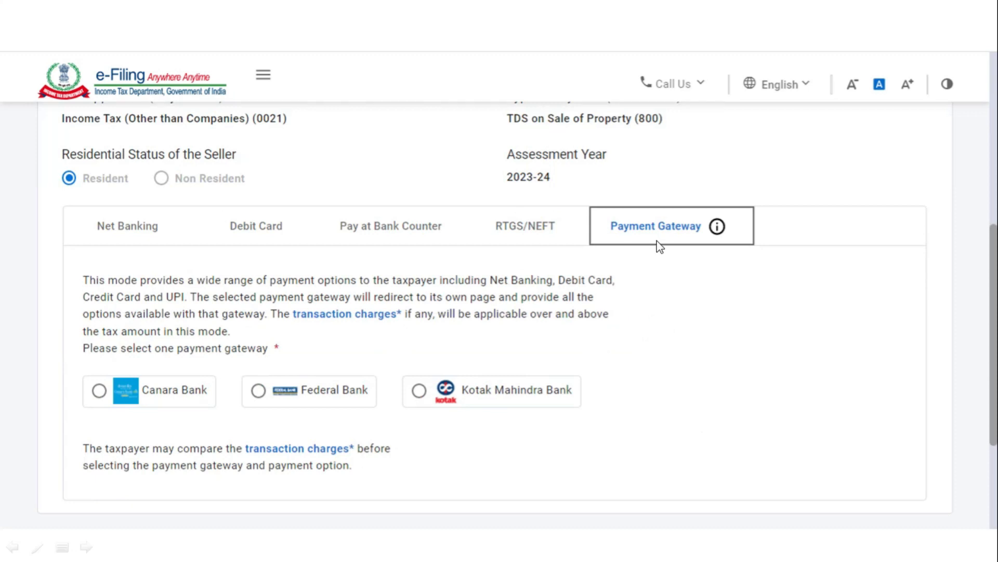
click(258, 391)
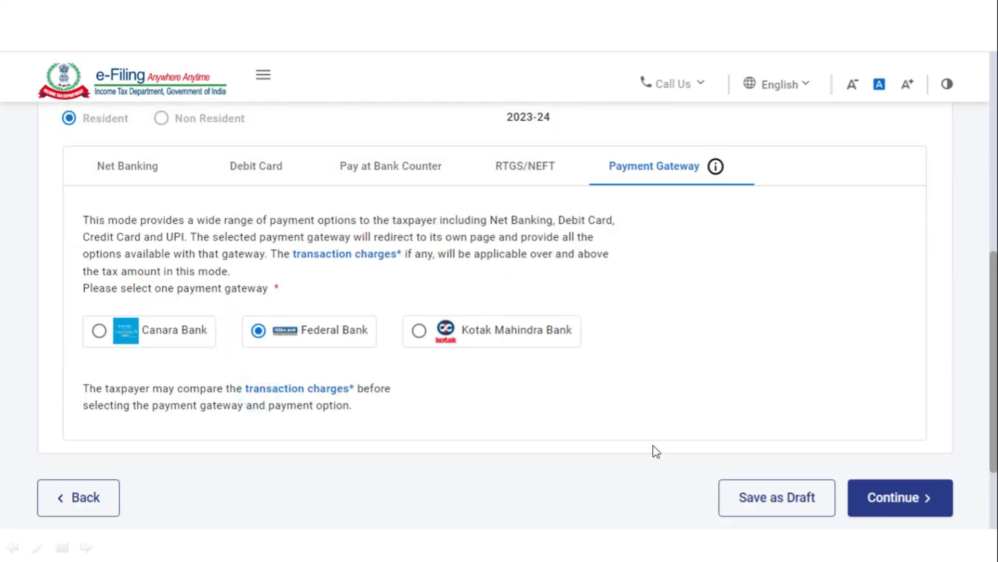
click(890, 510)
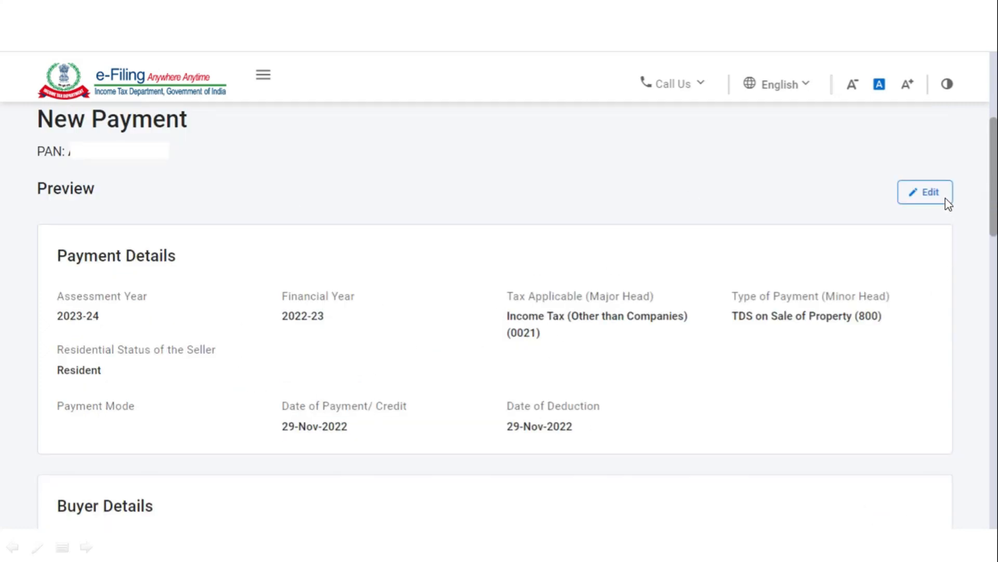
Step: Review the payment preview, checking the payment, buyer, seller, property transferred and tax deposit details
click(698, 287)
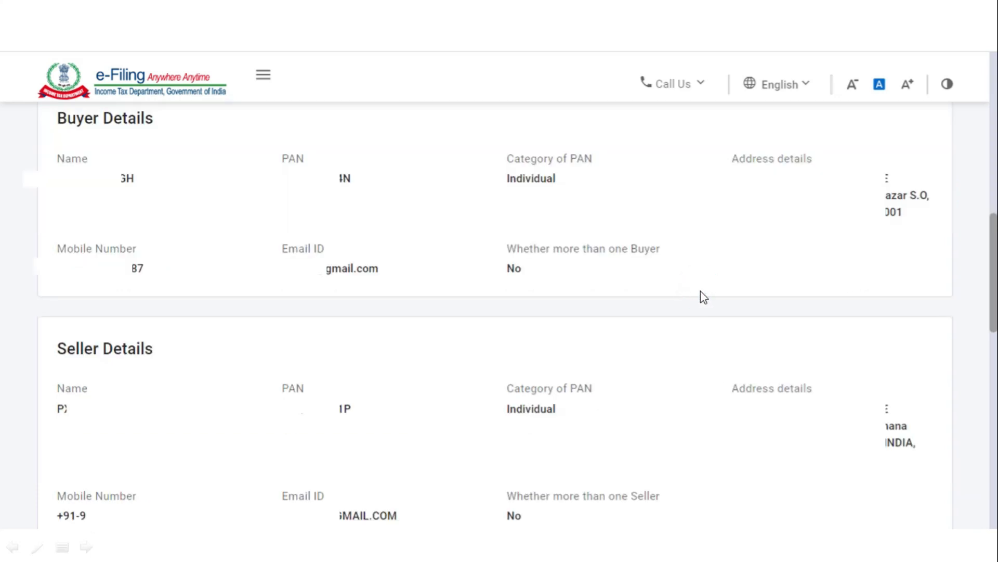
scroll(695, 284, up, 1)
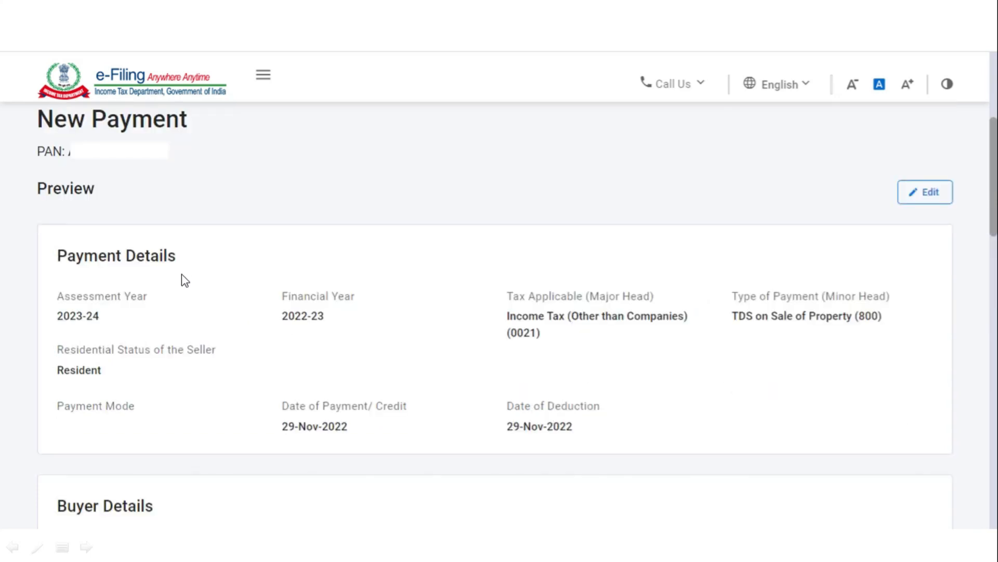
click(564, 332)
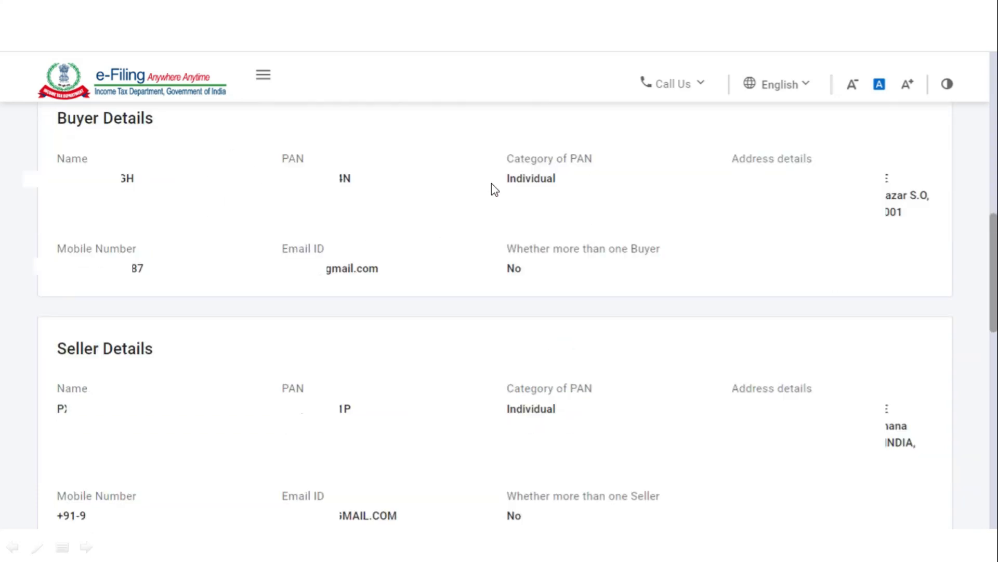
click(312, 360)
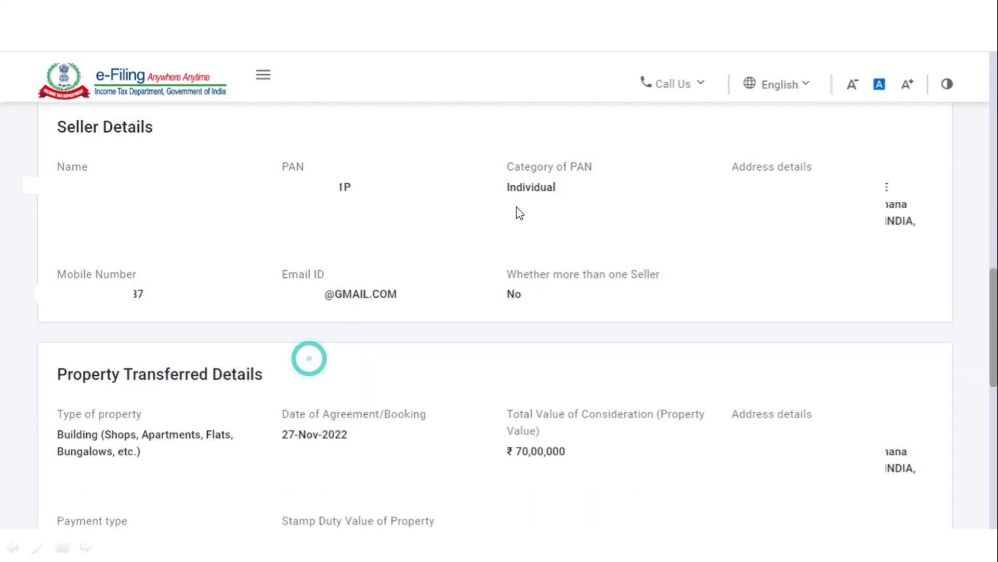
click(319, 382)
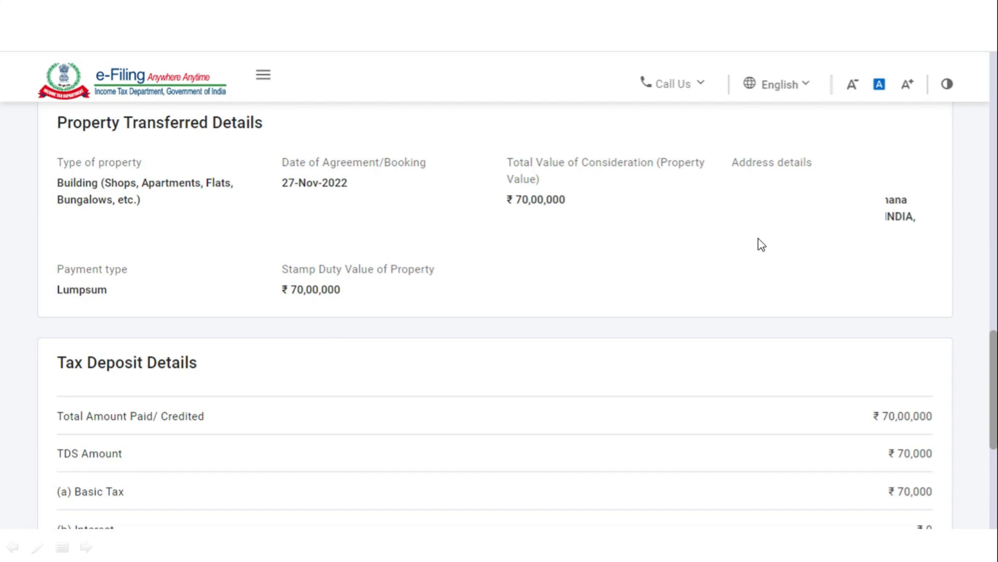
scroll(624, 401, down, 5)
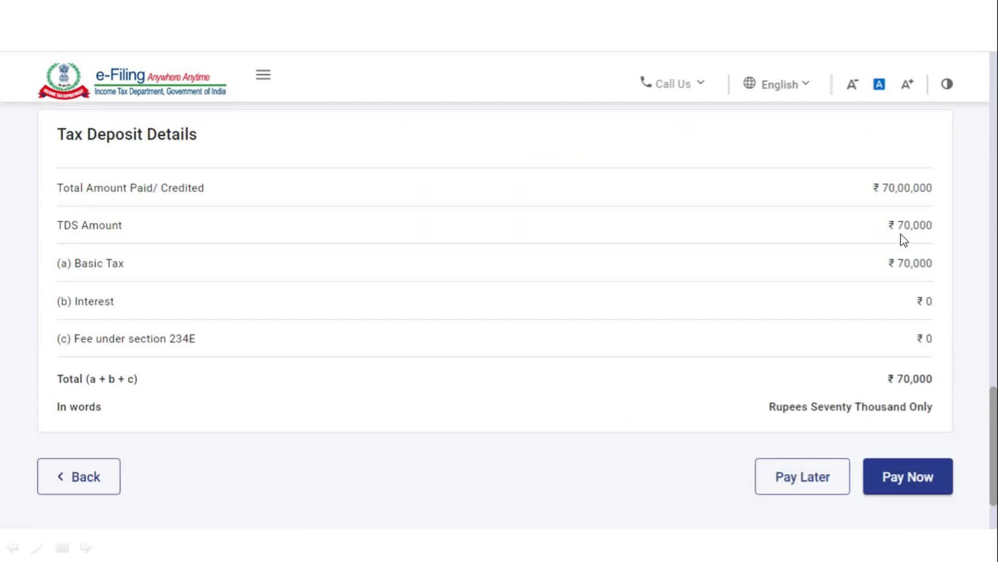
scroll(780, 301, up, 15)
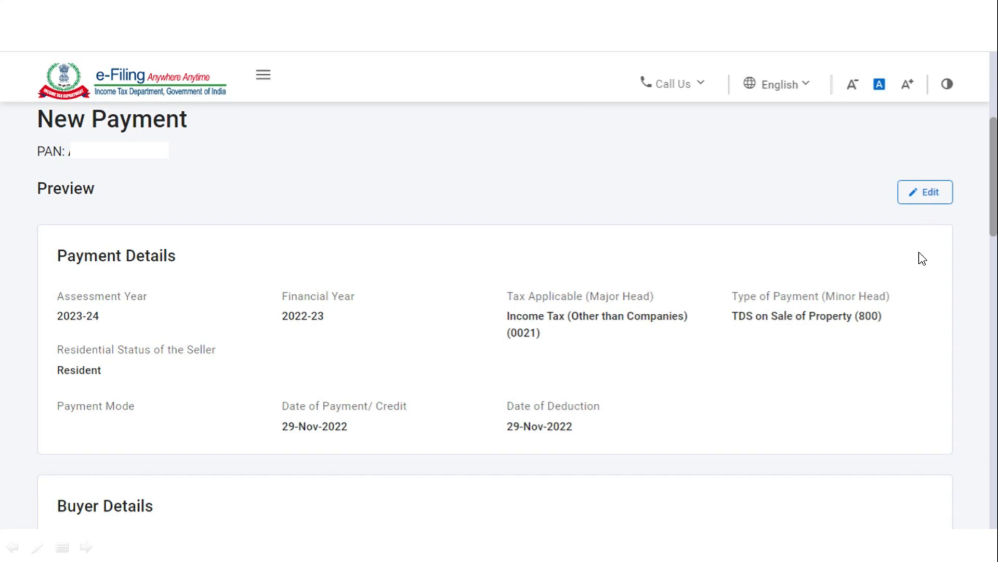
scroll(926, 284, down, 6)
scroll(927, 284, down, 12)
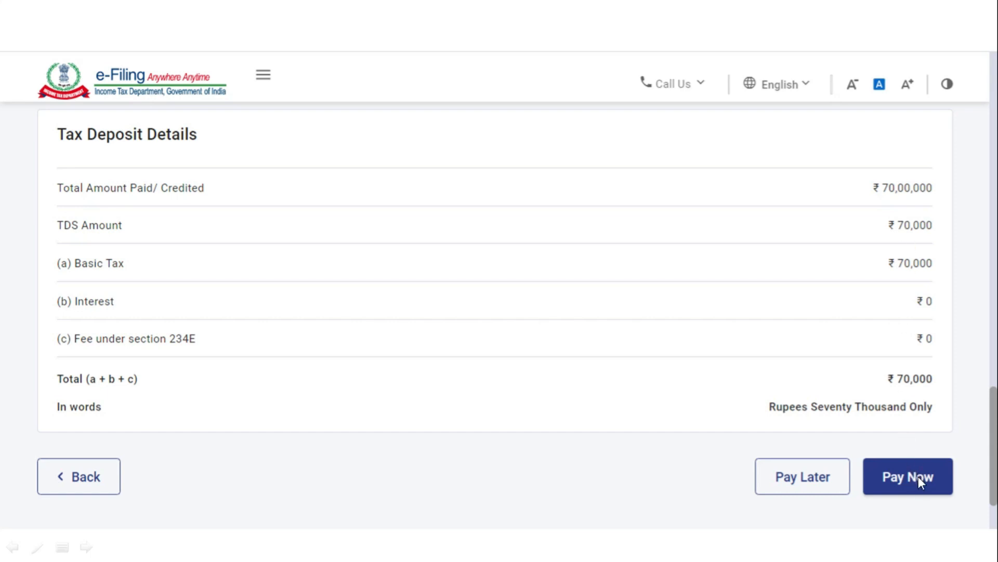
Step: Choose to pay immediately, agree to the terms and conditions, and submit the payment to the bank
click(931, 482)
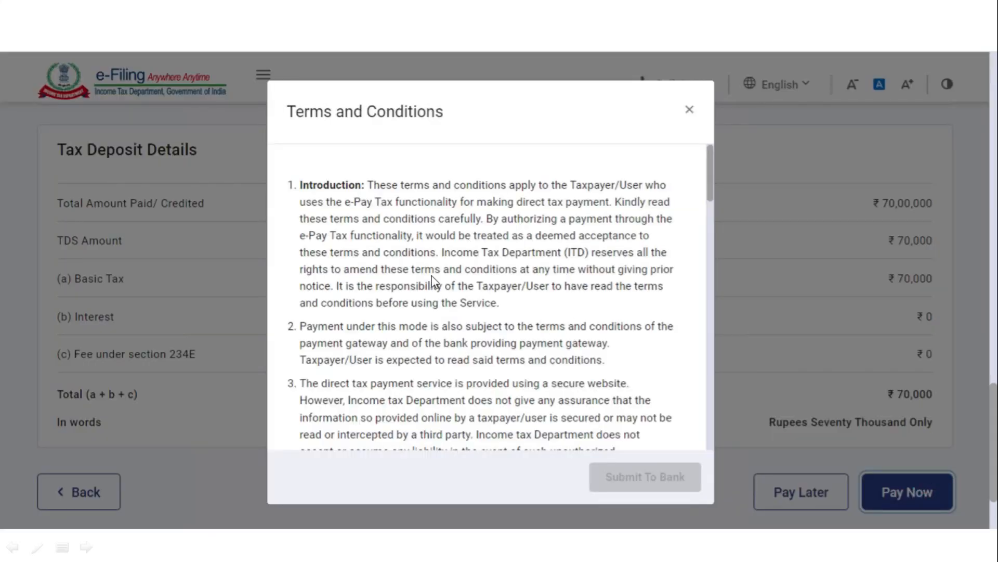
drag(712, 188, 706, 301)
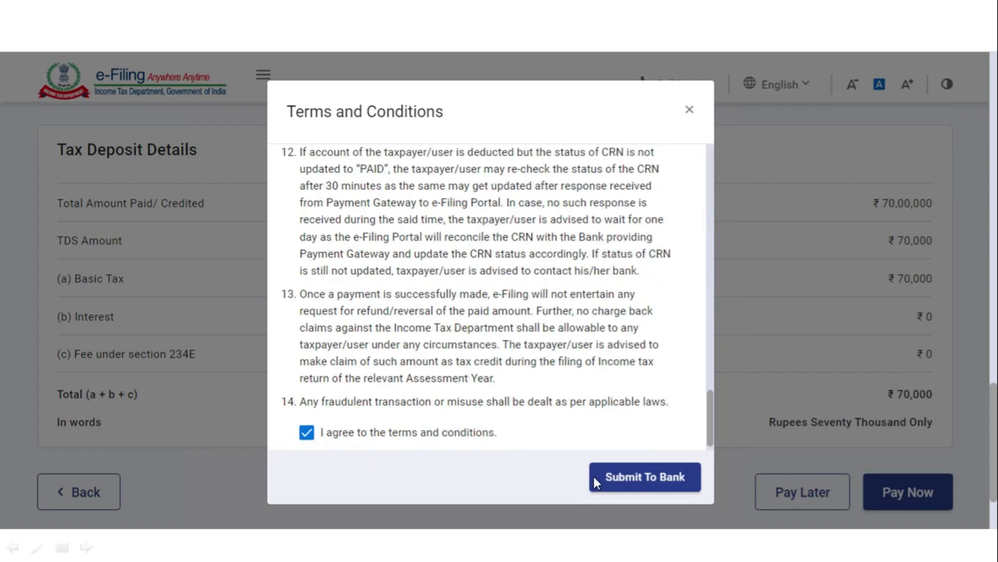
click(607, 478)
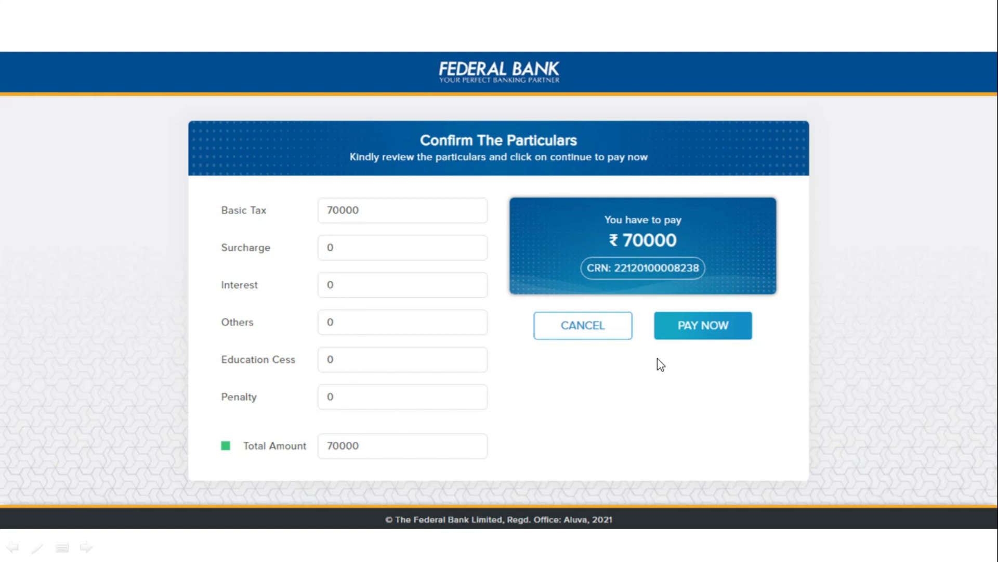
Step: Confirm the payment particulars on the Federal Bank page and select Net Banking with AXIS BANK as the payment option
click(727, 334)
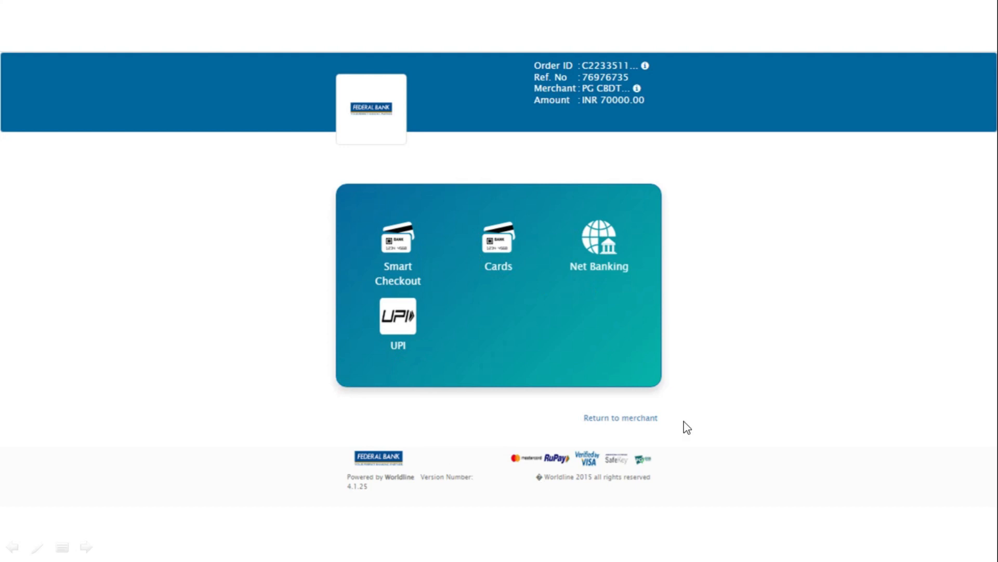
click(601, 265)
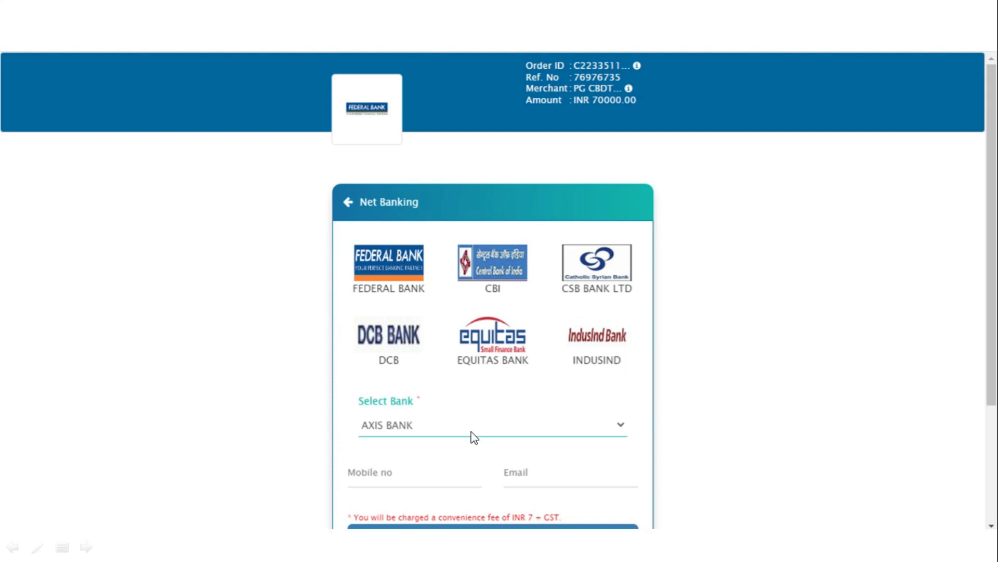
Step: Examine the banks offered for Net Banking, and return to the payment options to view the UPI payment form
click(618, 429)
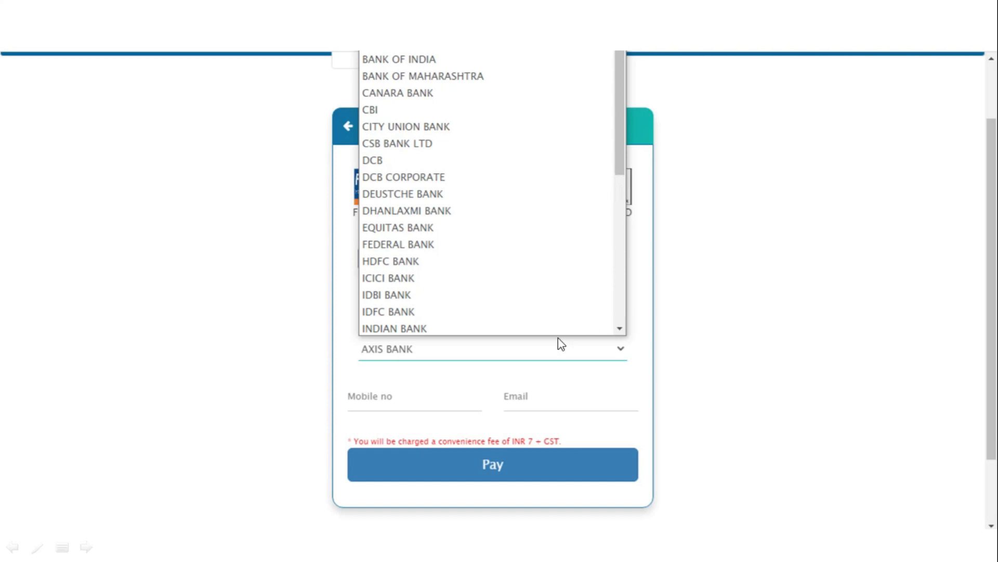
click(351, 126)
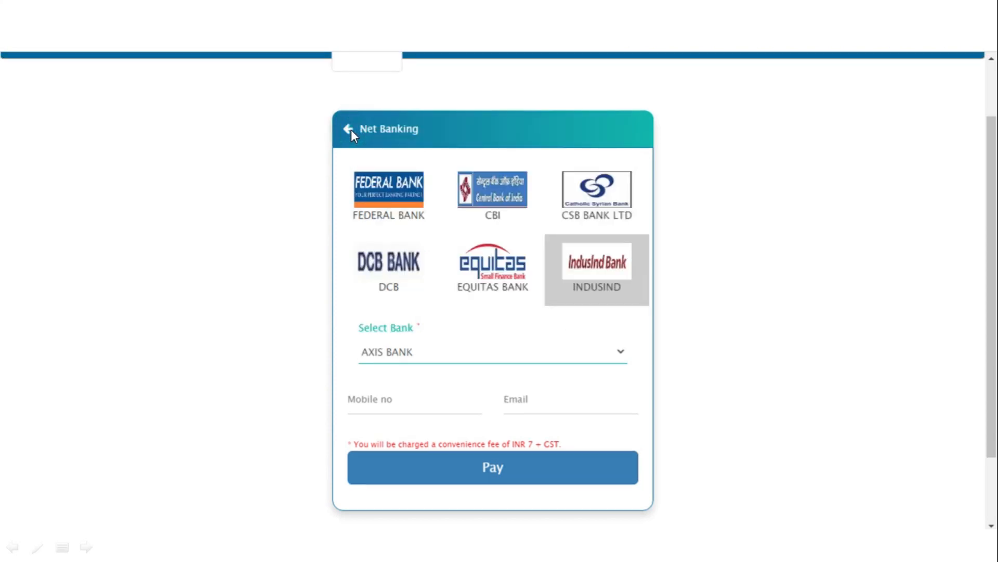
click(351, 129)
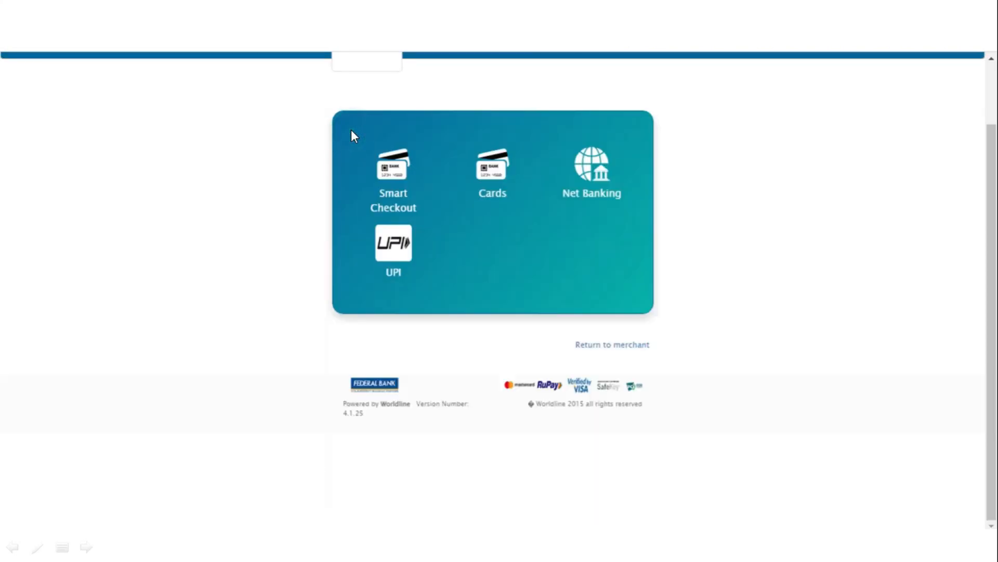
click(402, 254)
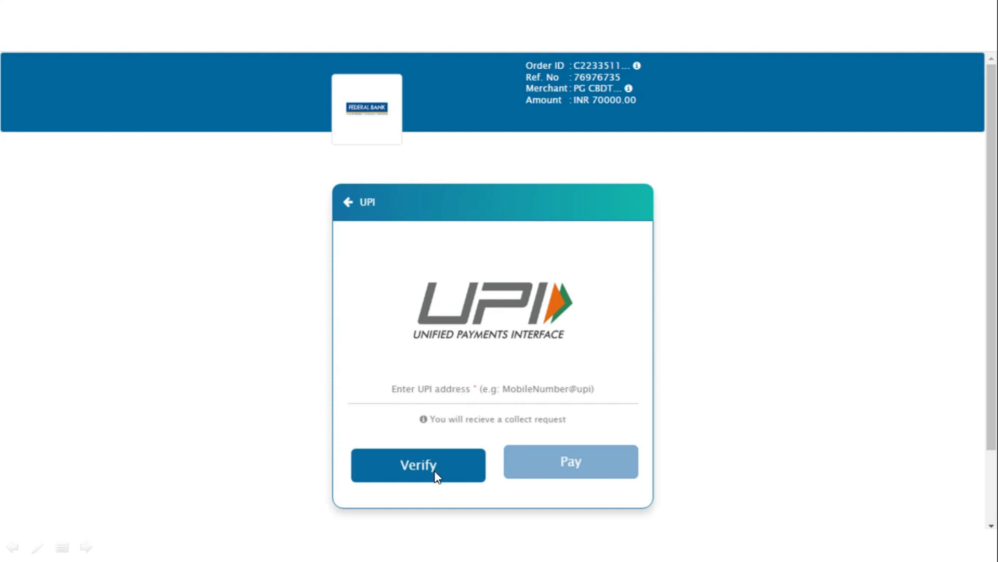
click(535, 381)
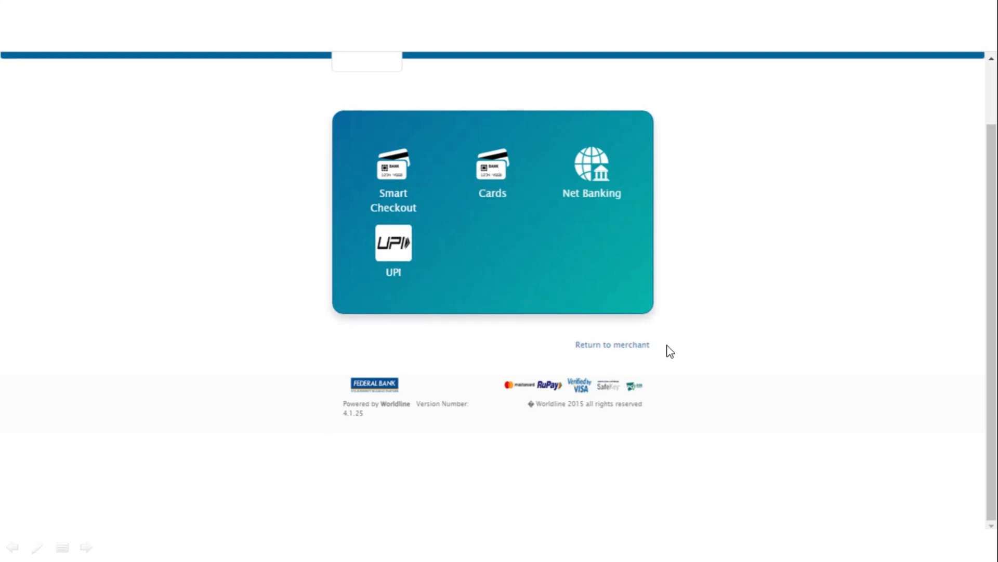
key(Left)
key(Left)
key(Left)
key(Left)
key(Left)
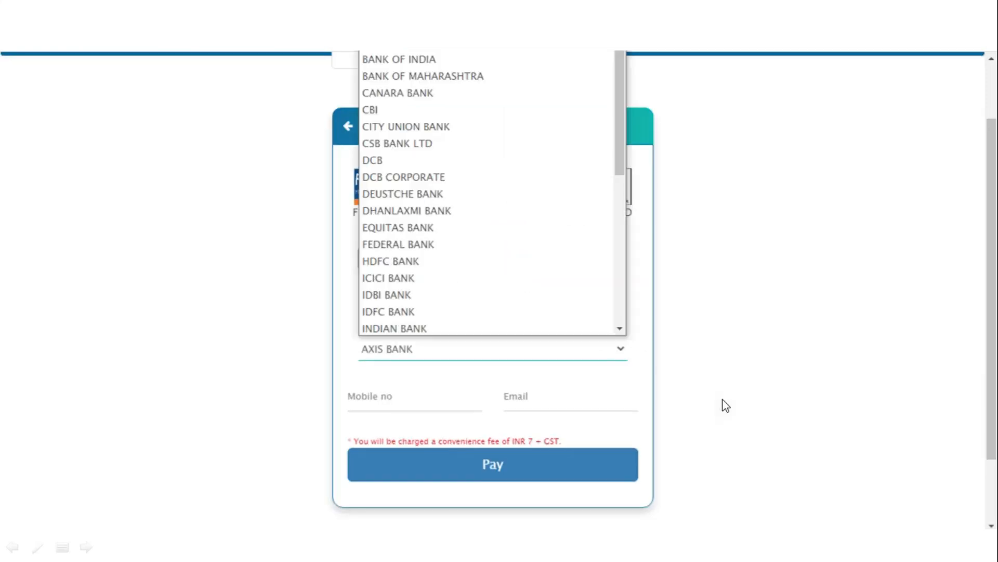
key(Left)
key(Left)
key(Left)
key(Left)
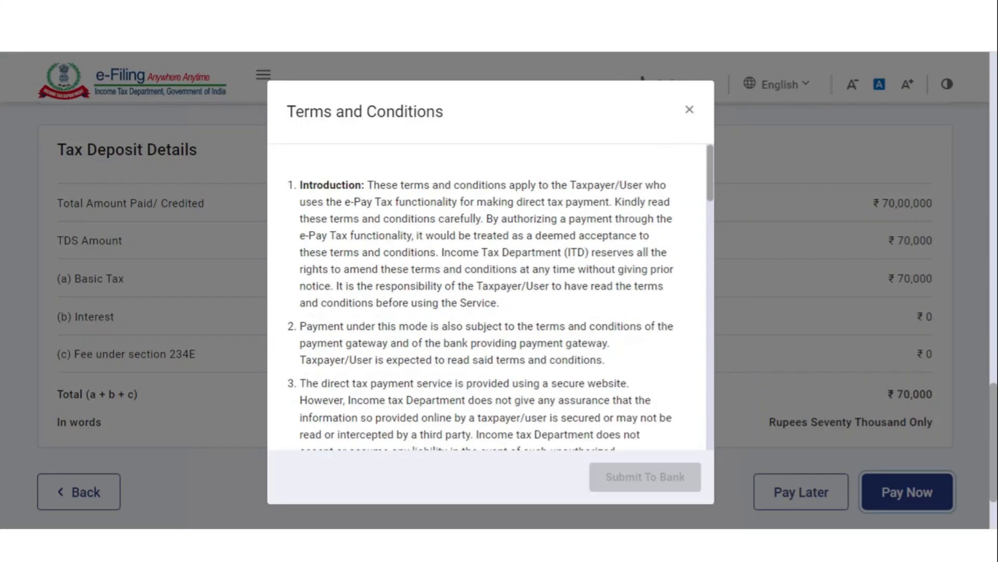
key(Left)
key(Left)
key(Left)
key(Left)
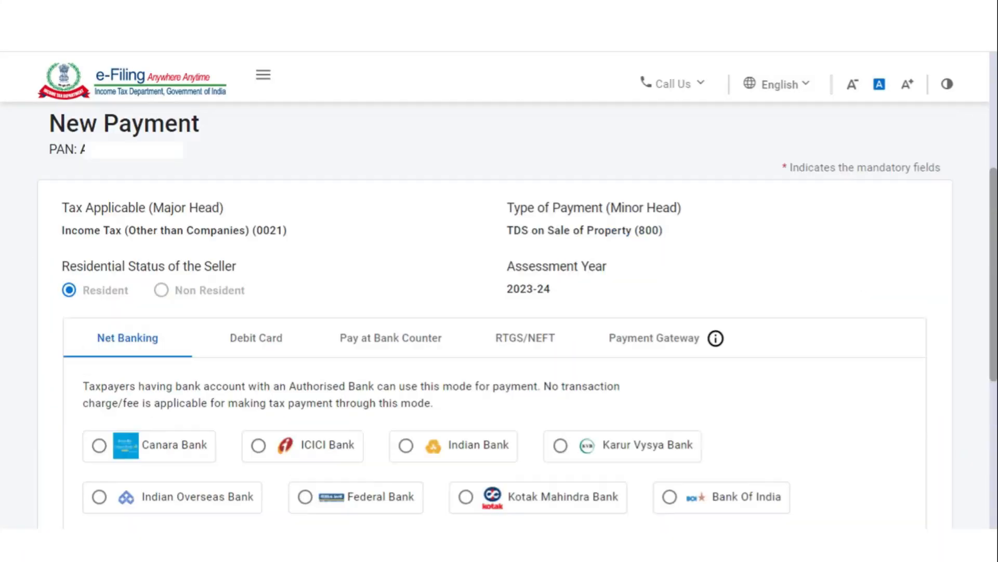
key(Left)
key(Left)
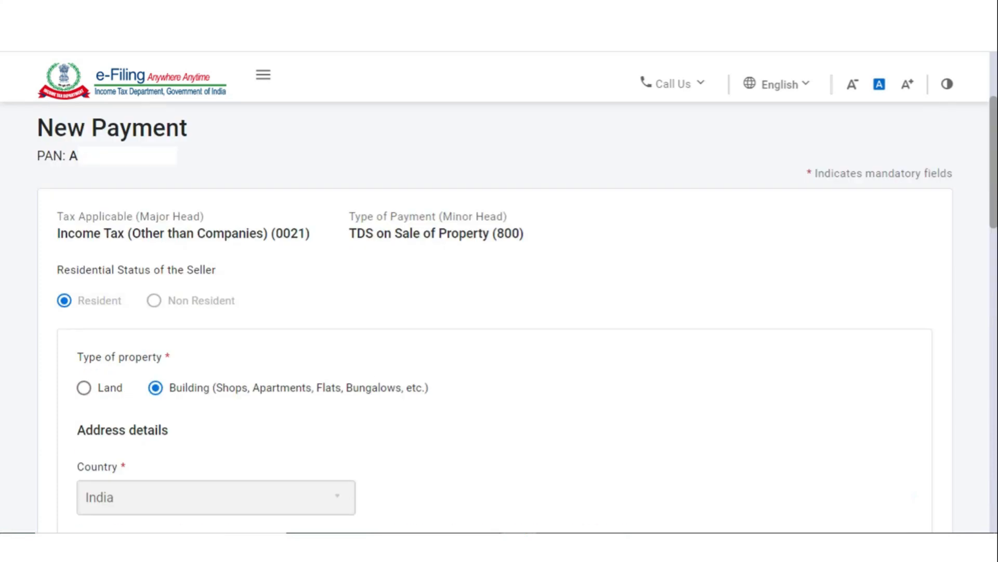
key(Left)
key(Left)
key(Left)
key(Left)
key(Left)
key(Left)
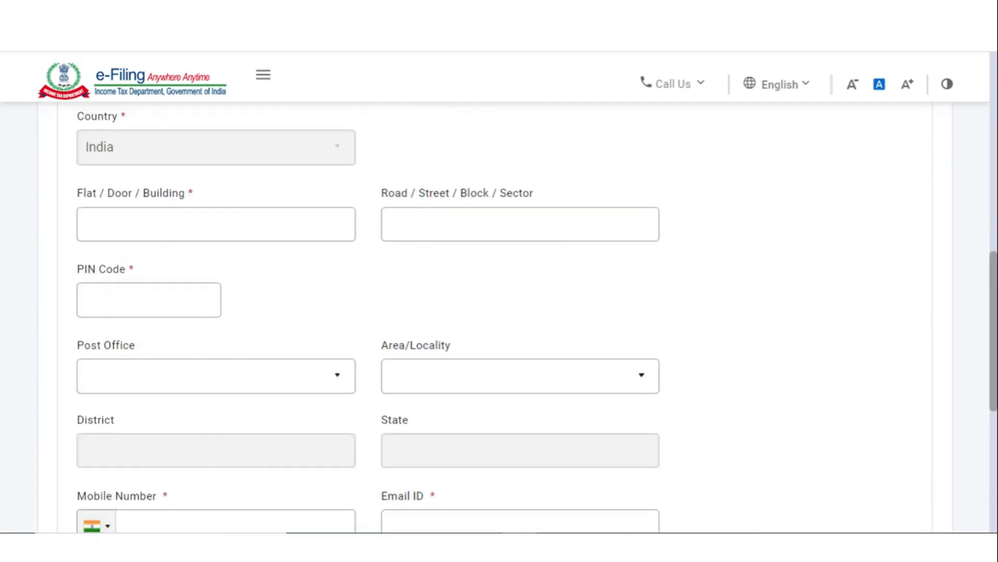
key(Left)
key(Left)
key(Left)
key(Left)
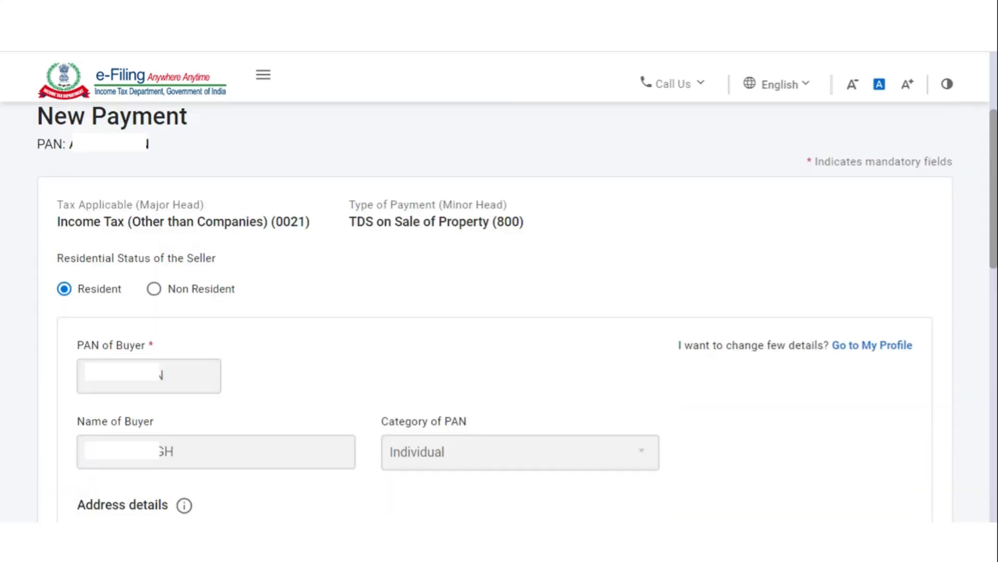
key(Left)
key(Left)
key(Left)
key(Left)
key(Left)
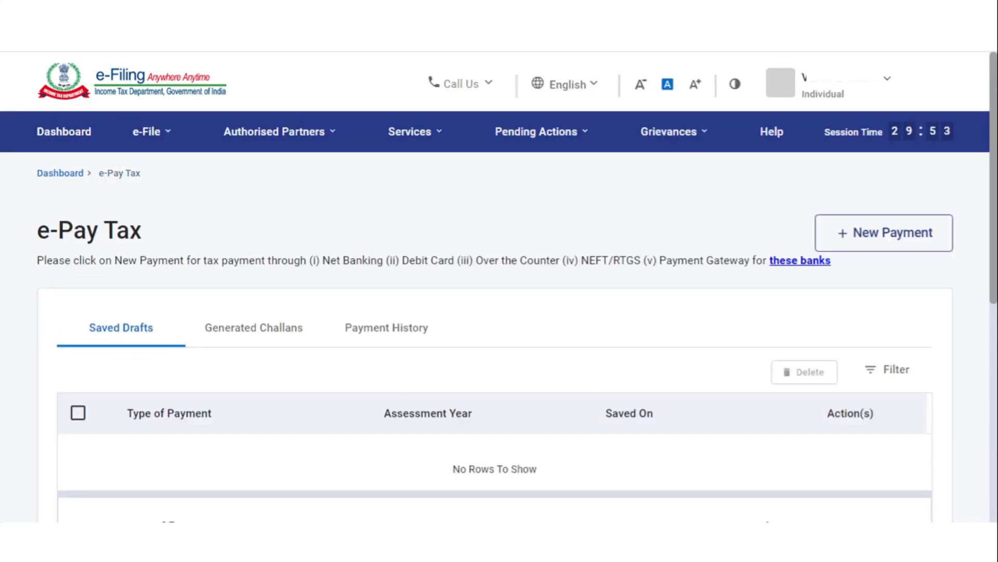
key(Left)
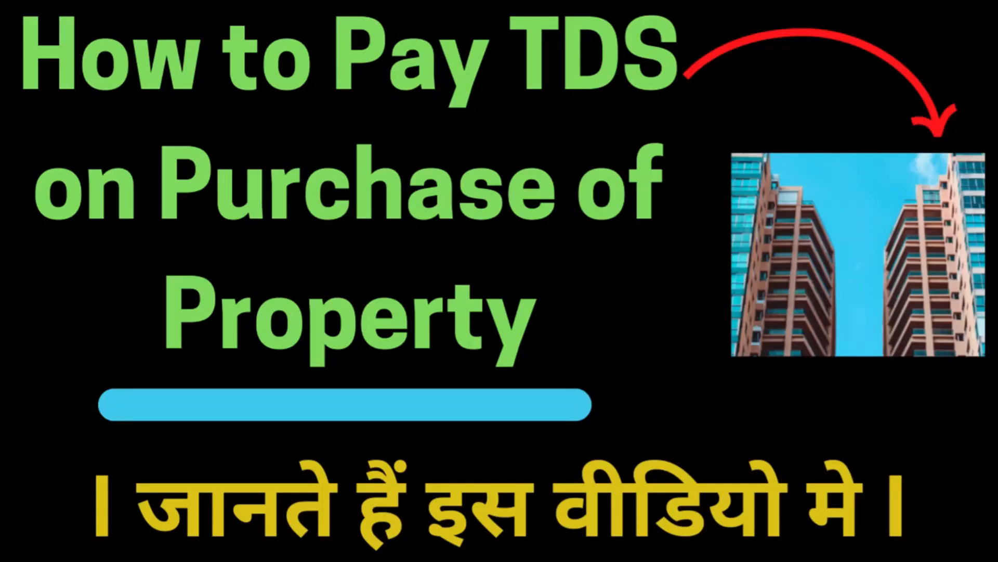